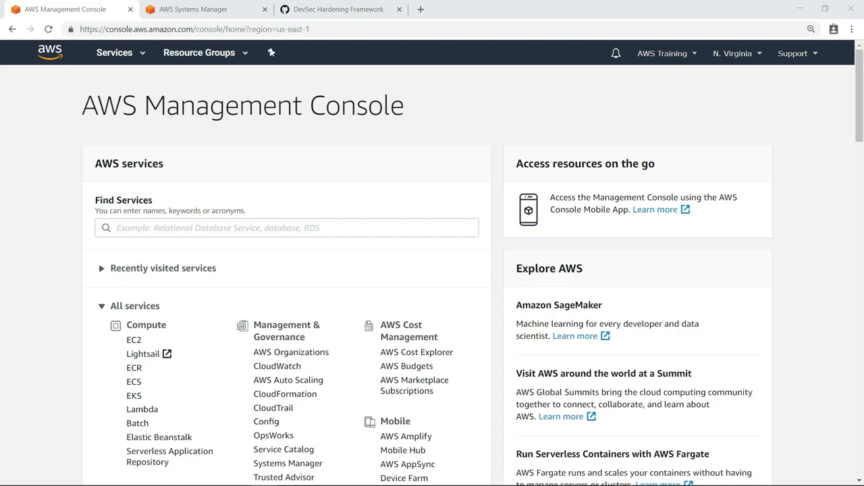
# Go to the EC2 dashboard from the console home page
pyautogui.click(133, 339)
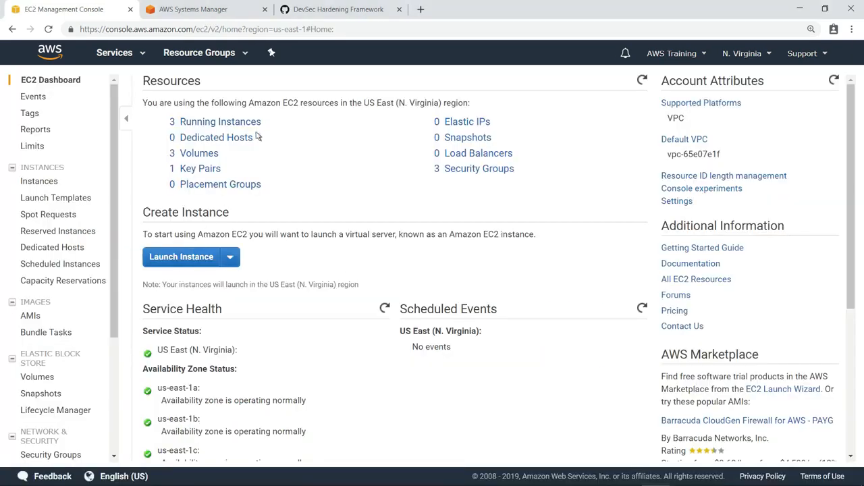
# Review the running instances and WindowsServer1's details, then move to the Systems Manager console
pyautogui.click(220, 121)
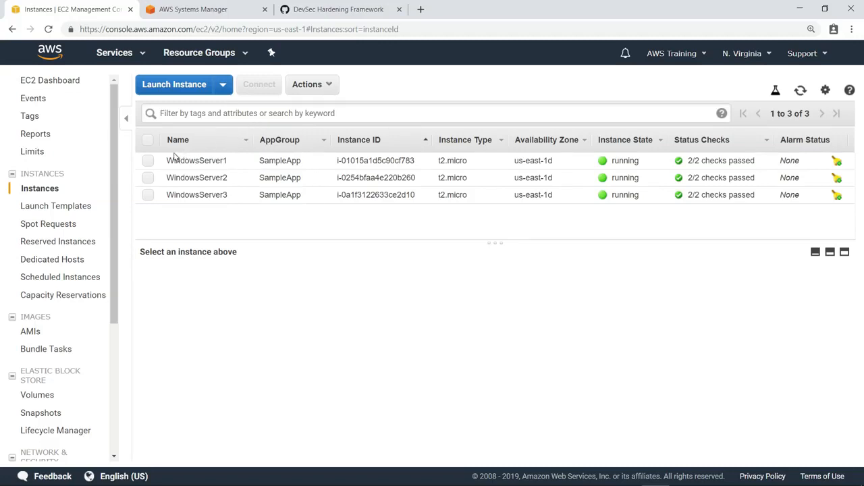
pyautogui.click(149, 163)
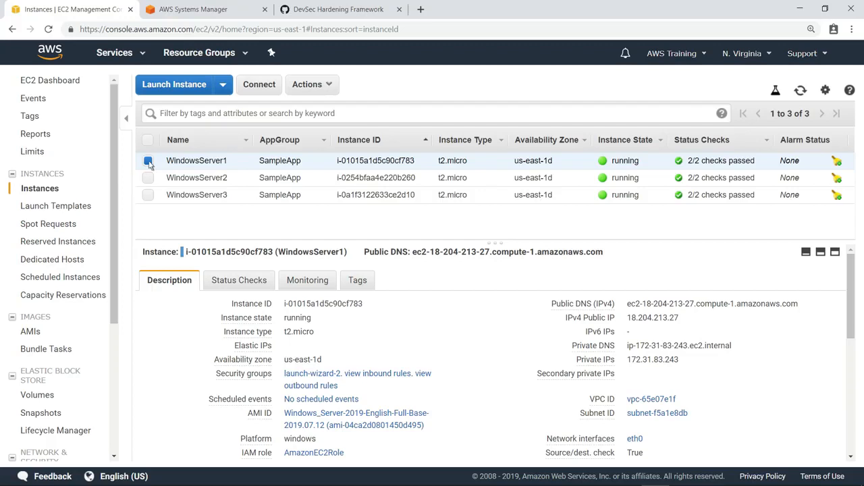
pyautogui.click(233, 13)
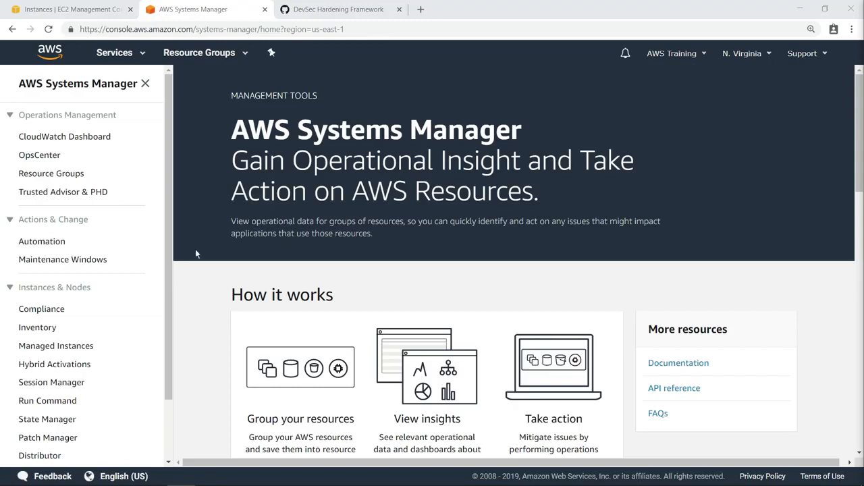
pyautogui.scroll(-2, 169, 441)
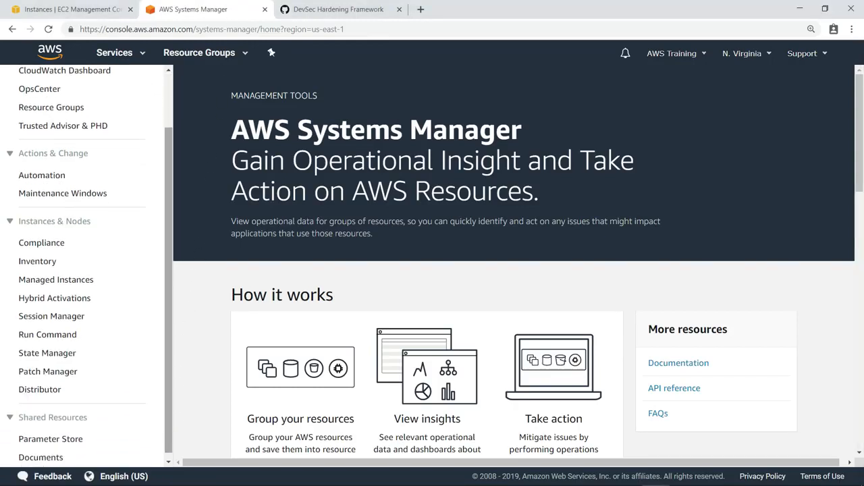
# Begin a new parameter in Parameter Store
pyautogui.click(51, 433)
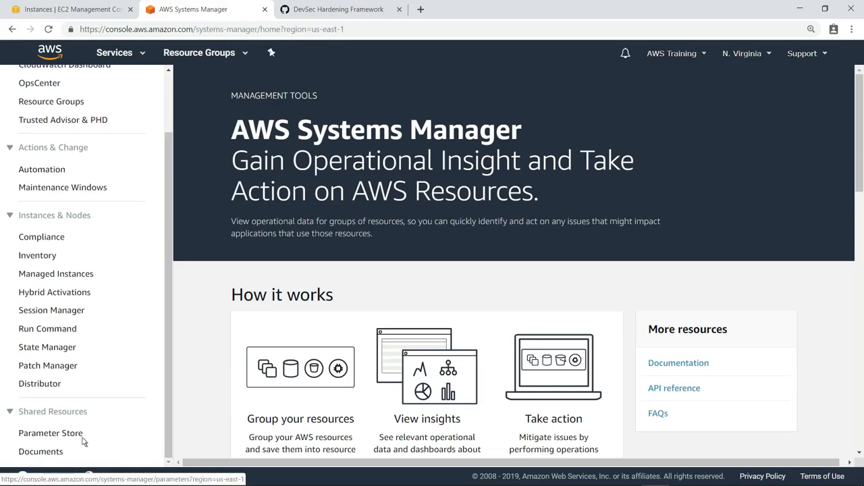
pyautogui.click(639, 172)
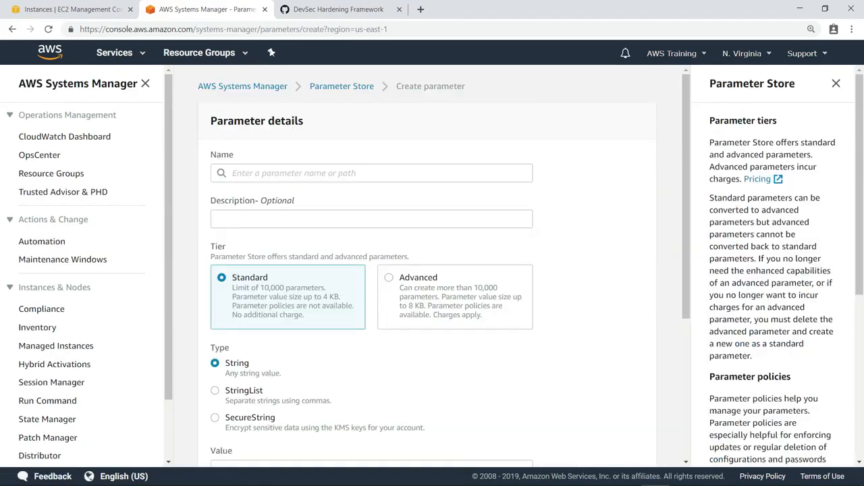
# Create the SecureString parameter github-personal-token holding the GitHub token value
pyautogui.click(359, 173)
pyautogui.write('github-personal-token')
pyautogui.press('Tab')
pyautogui.write('GitHub Personal Toke')
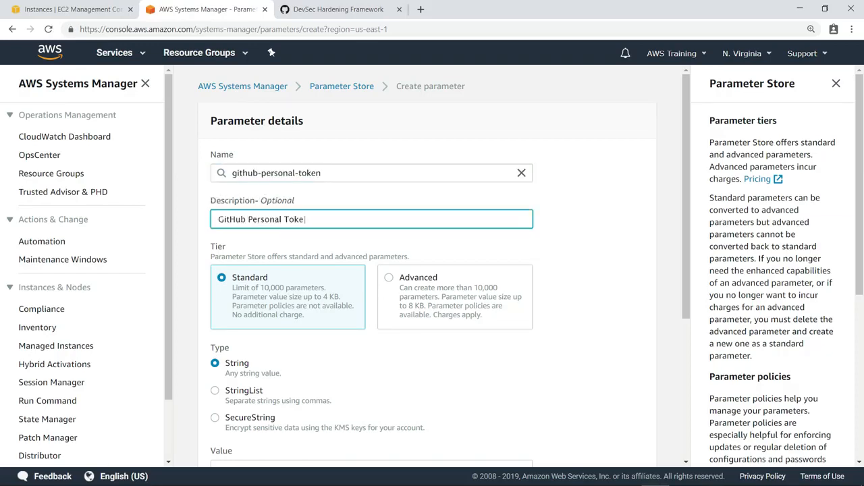
pyautogui.write('n')
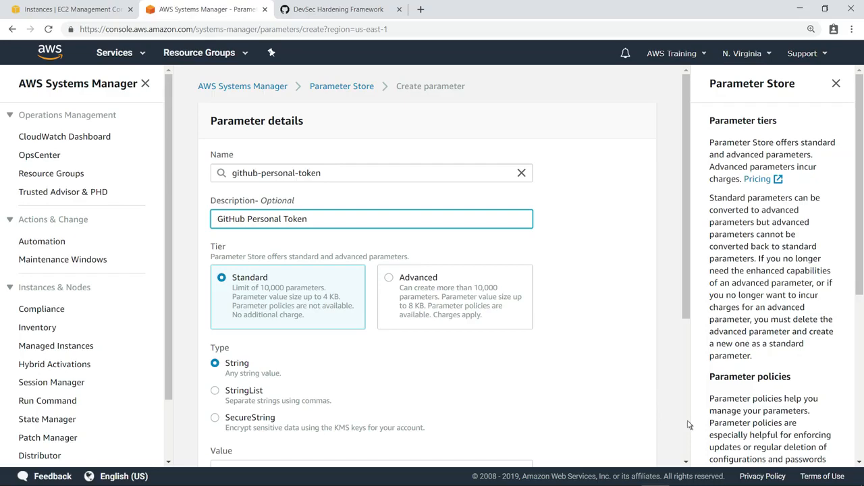
pyautogui.scroll(-5, 690, 424)
pyautogui.scroll(-2, 690, 424)
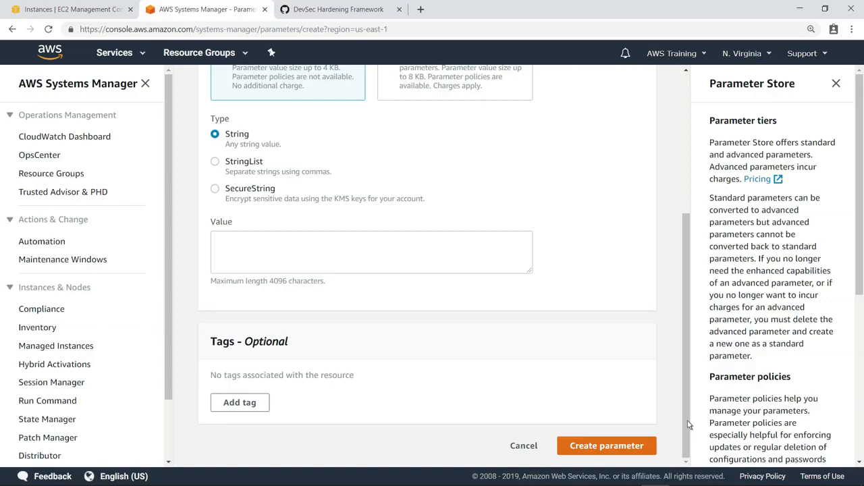
pyautogui.click(214, 191)
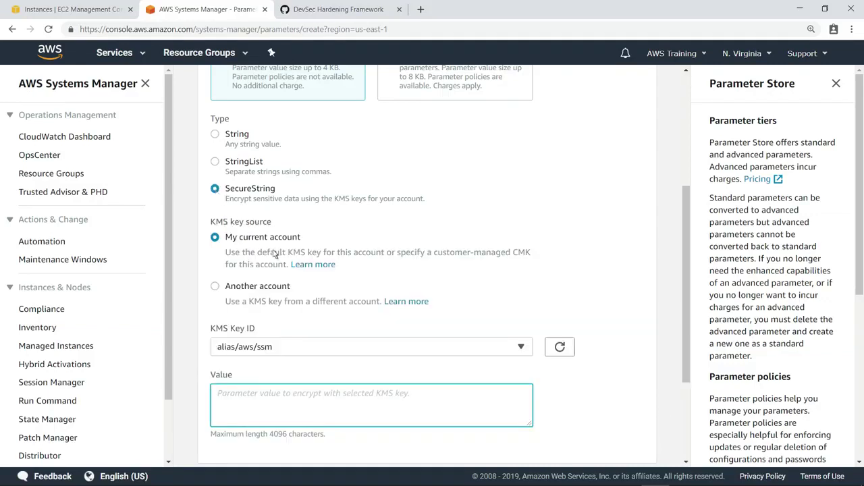
pyautogui.click(412, 395)
pyautogui.write('11111111111111111111111111111111111111111')
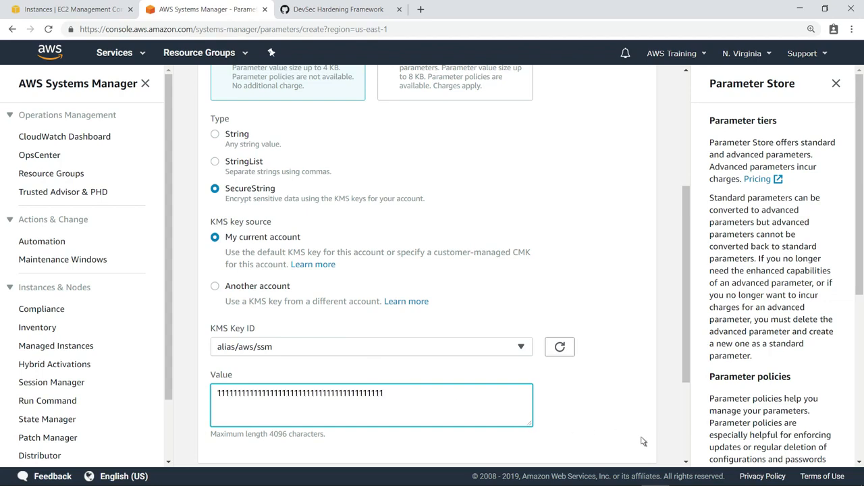
pyautogui.scroll(-5, 688, 449)
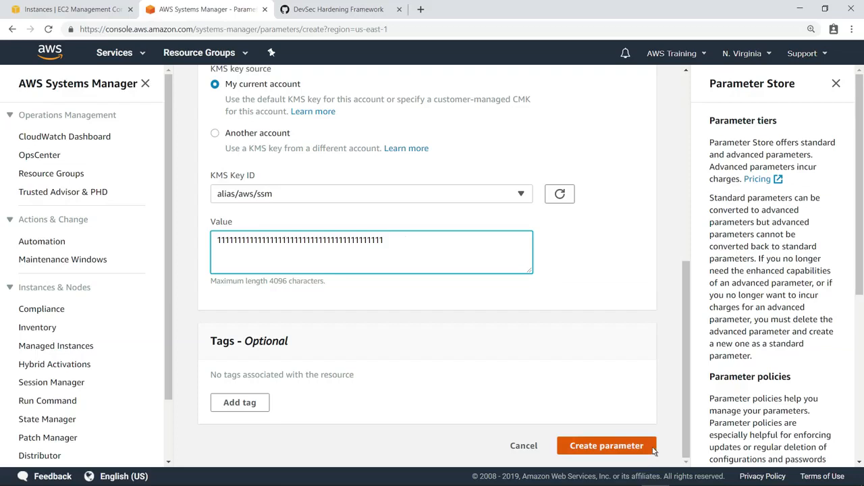
pyautogui.click(607, 446)
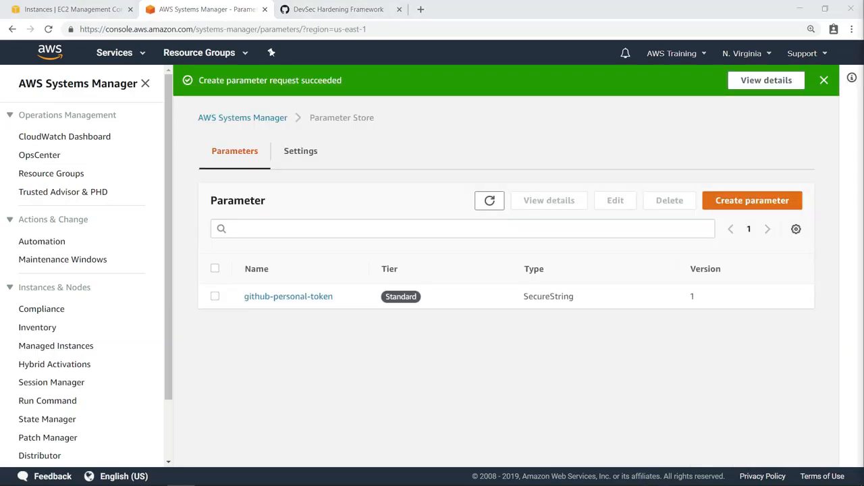
# Start a new State Manager association named InSpecPolicyForWindows
pyautogui.click(76, 425)
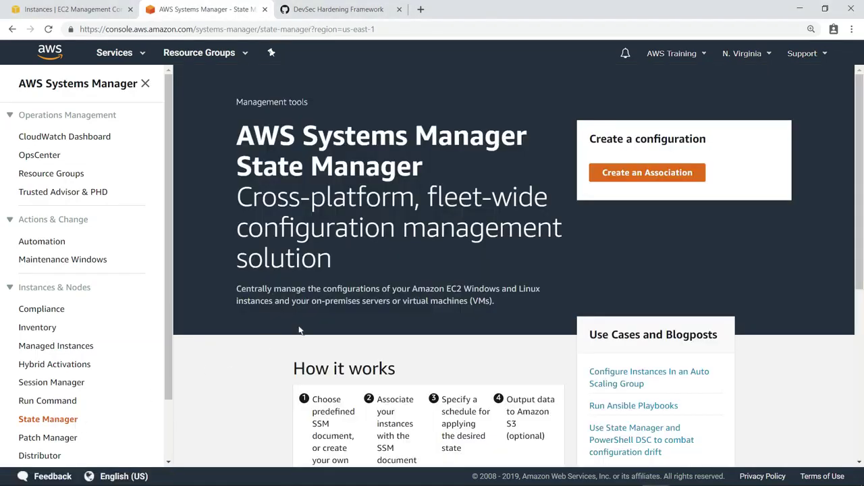
pyautogui.click(647, 174)
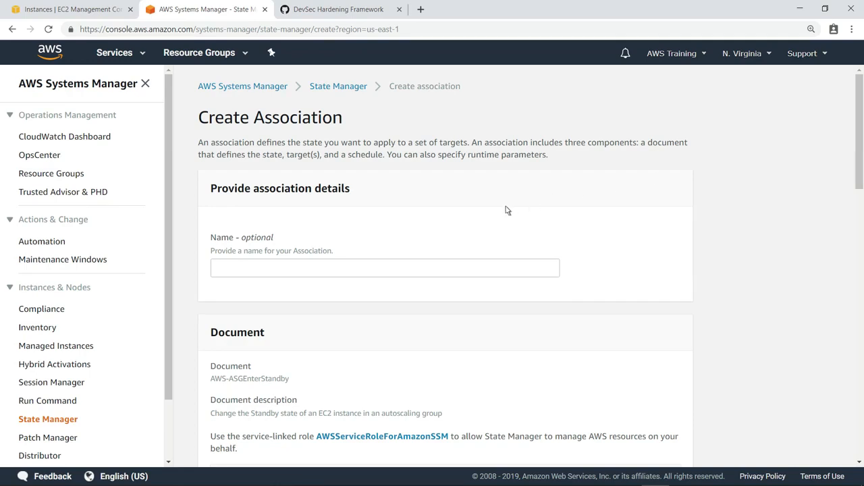
pyautogui.click(218, 273)
pyautogui.write('InSpecPolicyForWindows')
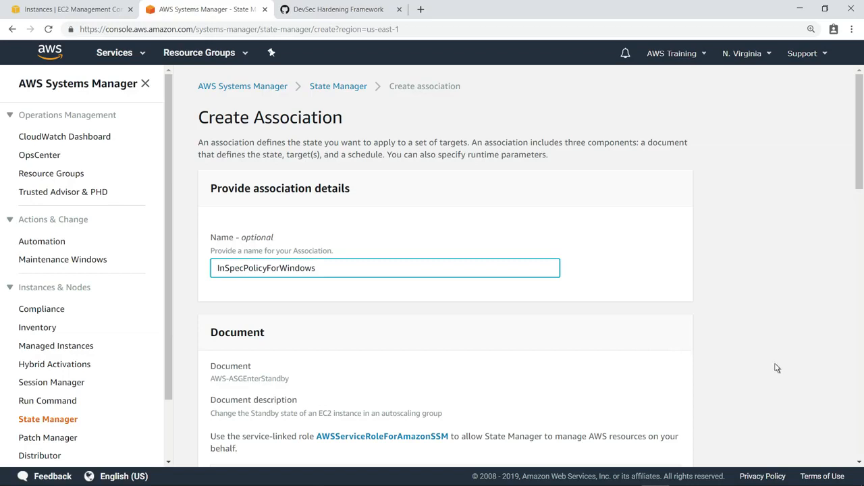
pyautogui.scroll(-4, 857, 378)
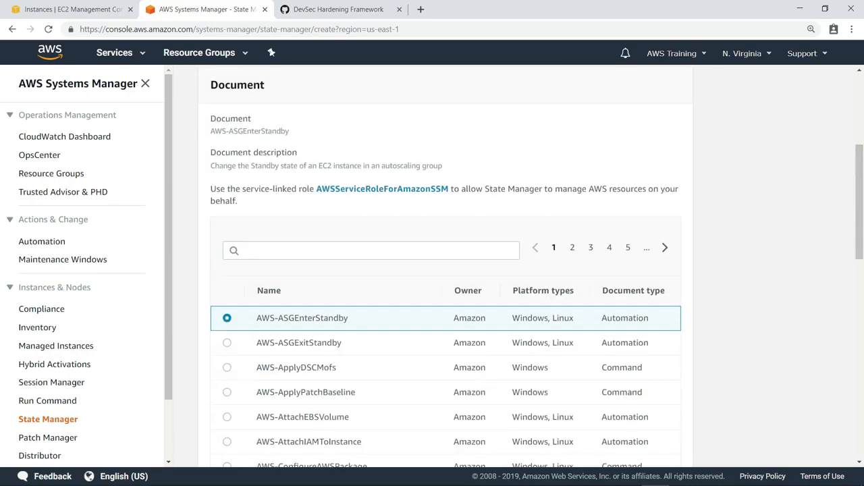
# Filter documents by AWS-Run and choose AWS-RunInspecChecks
pyautogui.click(264, 258)
pyautogui.write('AWS-Run')
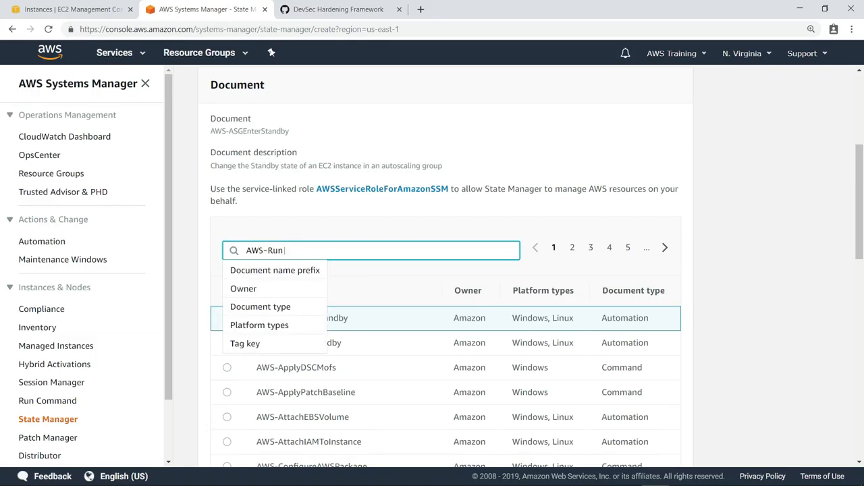
pyautogui.press('Return')
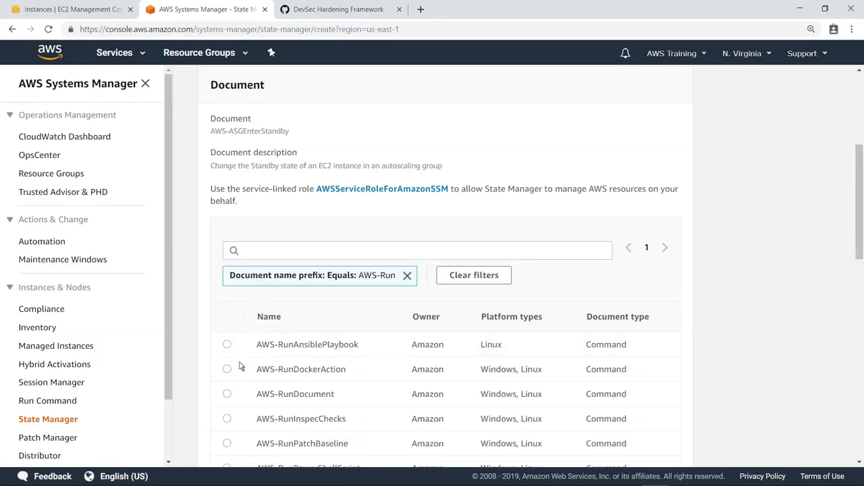
pyautogui.click(227, 419)
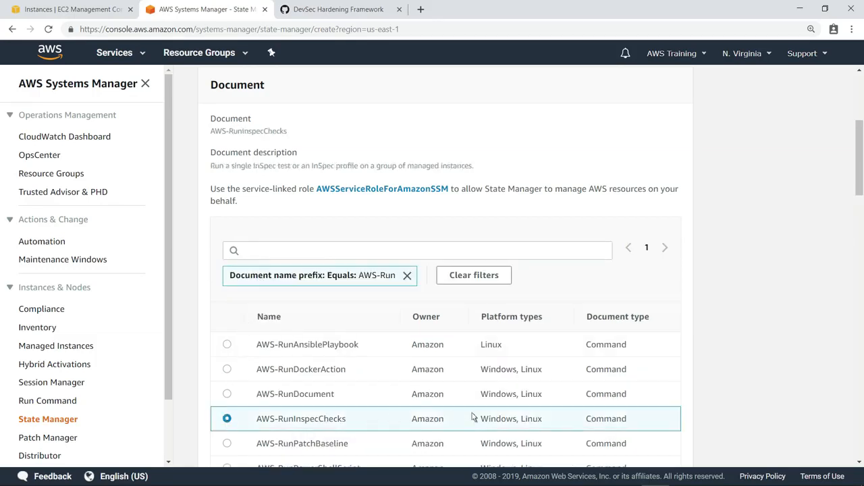
pyautogui.moveTo(856, 169); pyautogui.dragTo(856, 189)
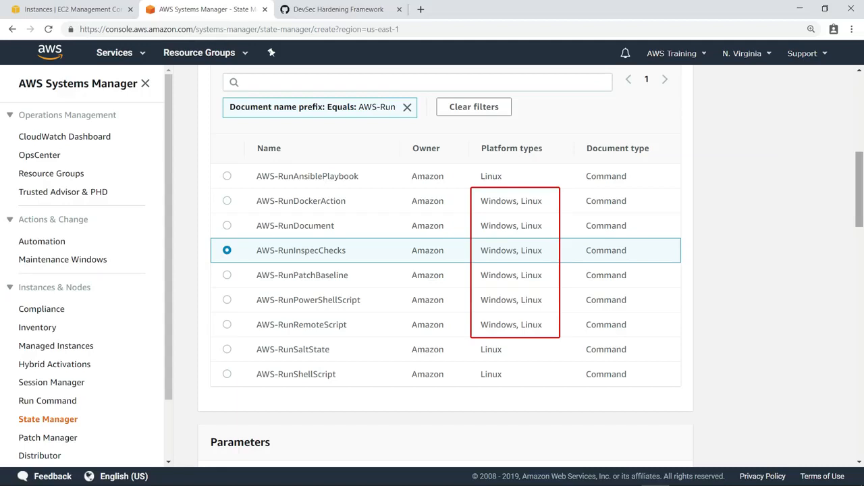
pyautogui.scroll(-5, 446, 270)
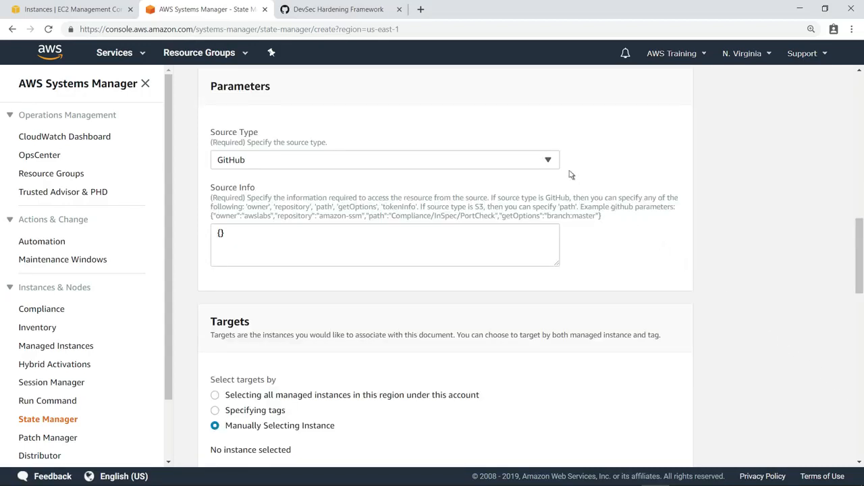
# Set the source type to GitHub and bring up the DevSec Hardening Framework page for reference
pyautogui.click(555, 161)
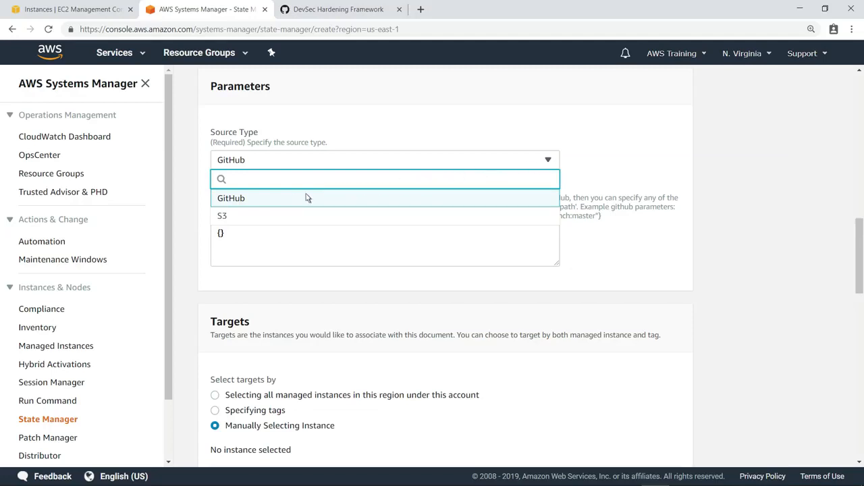
pyautogui.click(249, 201)
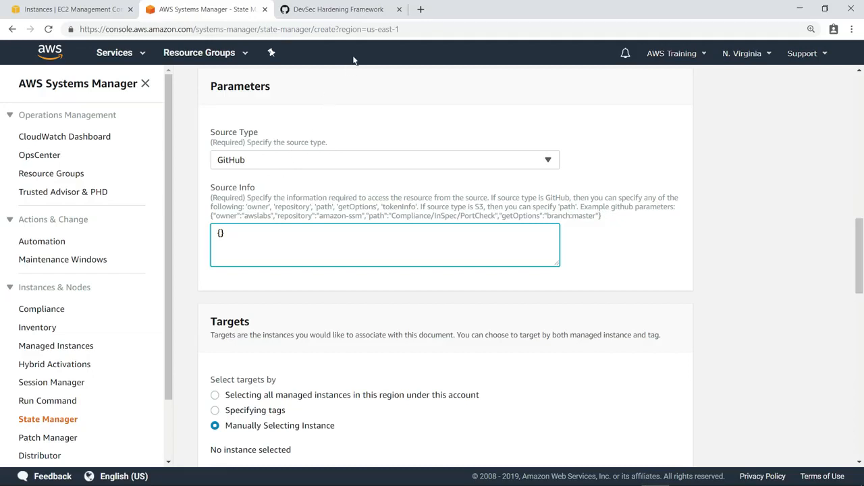
pyautogui.click(337, 9)
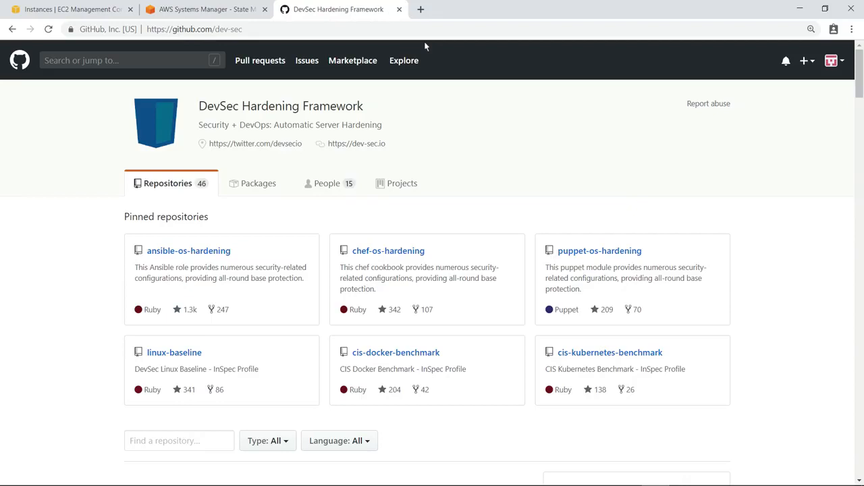
pyautogui.scroll(-5, 432, 270)
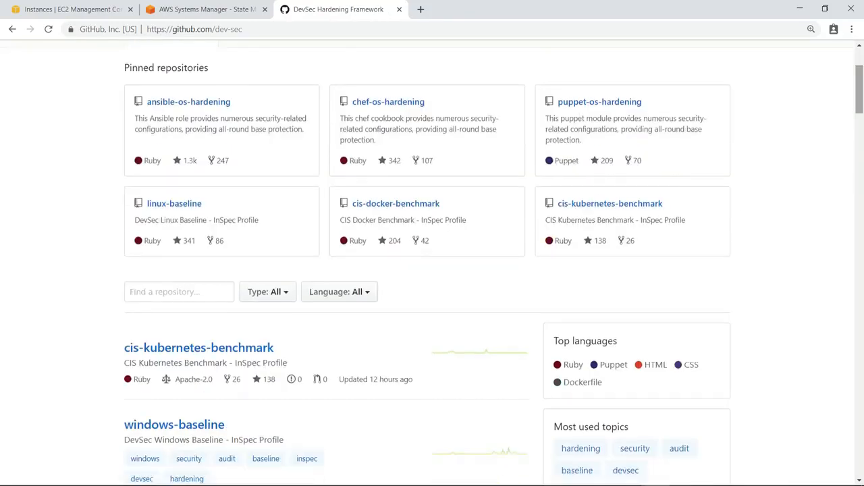
pyautogui.scroll(-3, 432, 271)
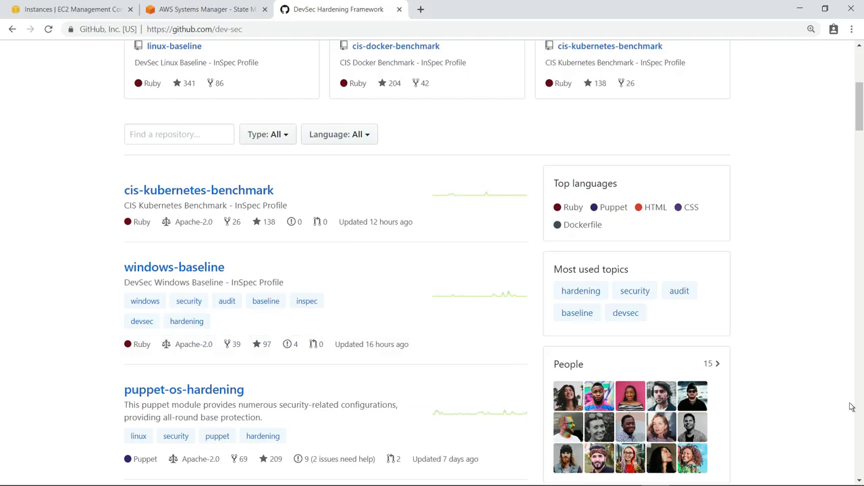
# Look at the dev-sec windows-baseline repository, then return to the association form
pyautogui.click(224, 271)
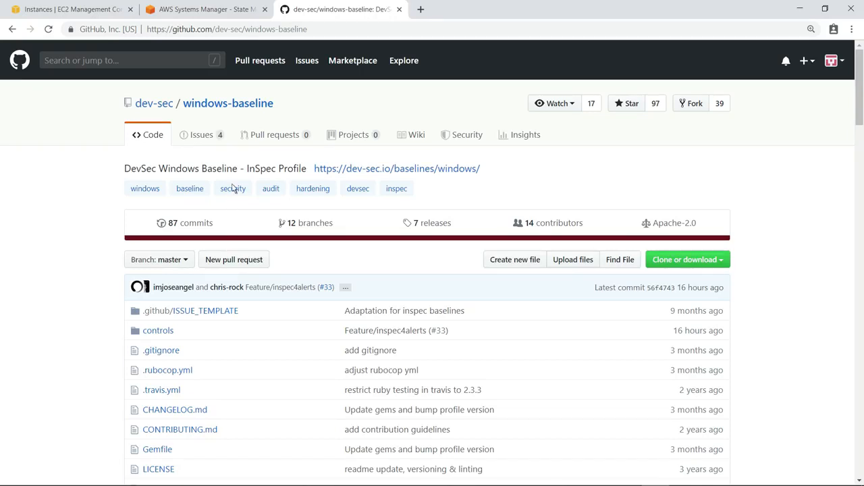
pyautogui.click(254, 14)
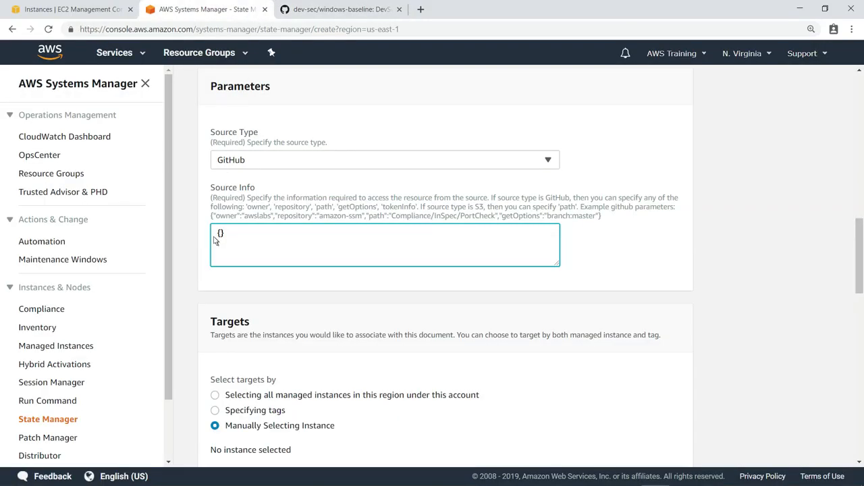
# Replace the Source Info braces with GitHub JSON using branch:master and tokenInfo ssm-secure:github-personal-token
pyautogui.hotkey('ctrl', 'a')
pyautogui.press('BackSpace')
pyautogui.hotkey('ctrl', 'v')
pyautogui.moveTo(556, 252); pyautogui.dragTo(555, 260)
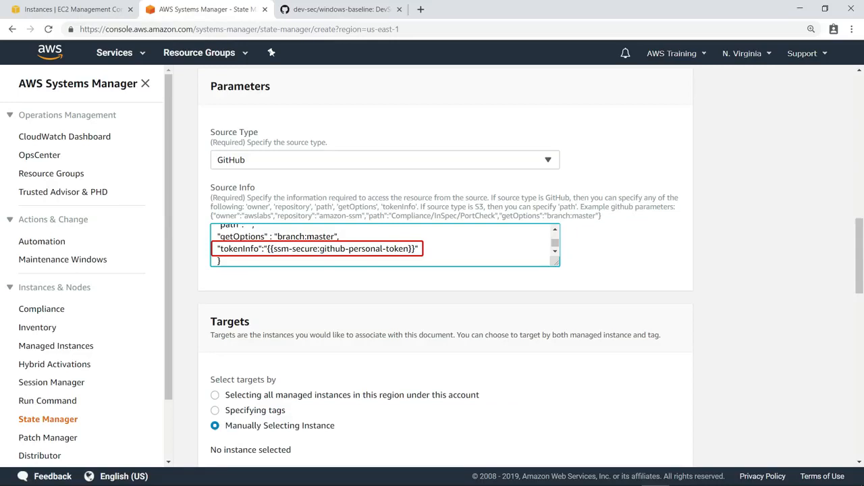
pyautogui.scroll(-1, 858, 425)
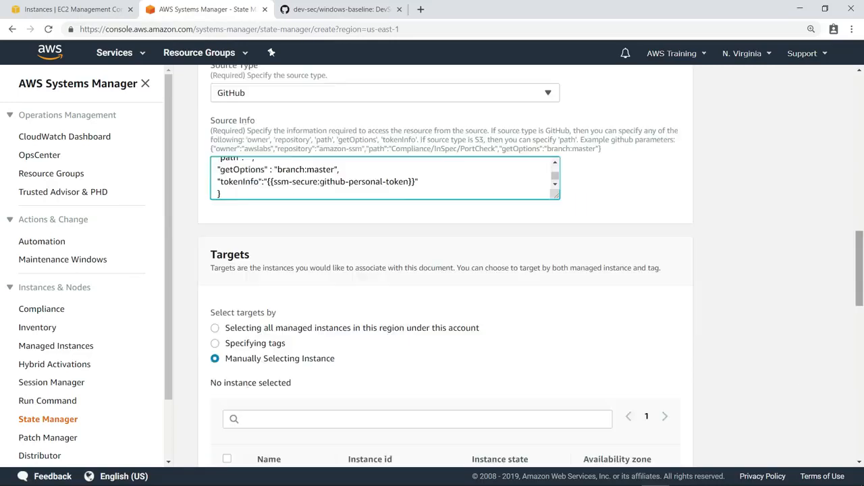
pyautogui.scroll(-3, 446, 270)
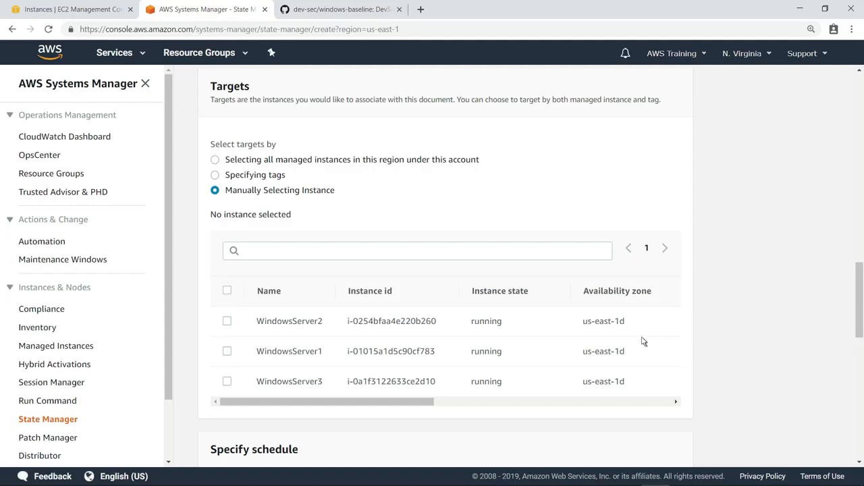
# Target instances by tag AppGroup with value SampleApp
pyautogui.click(215, 175)
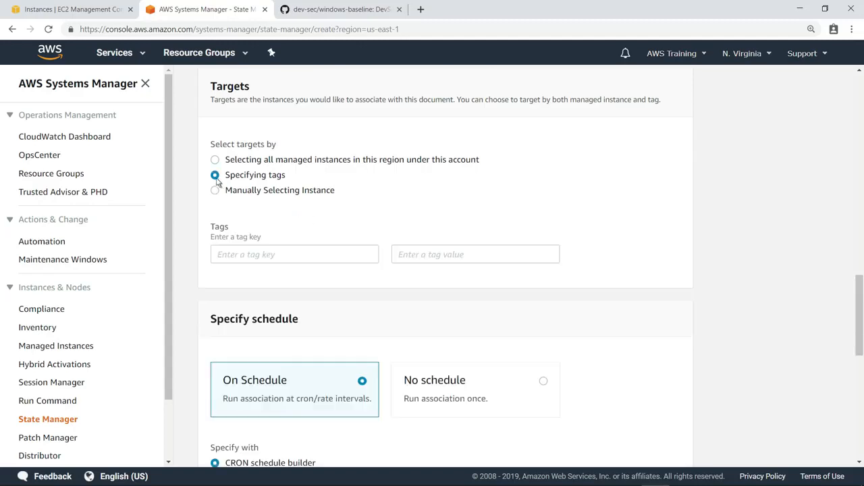
pyautogui.click(277, 255)
pyautogui.write('AppGroup')
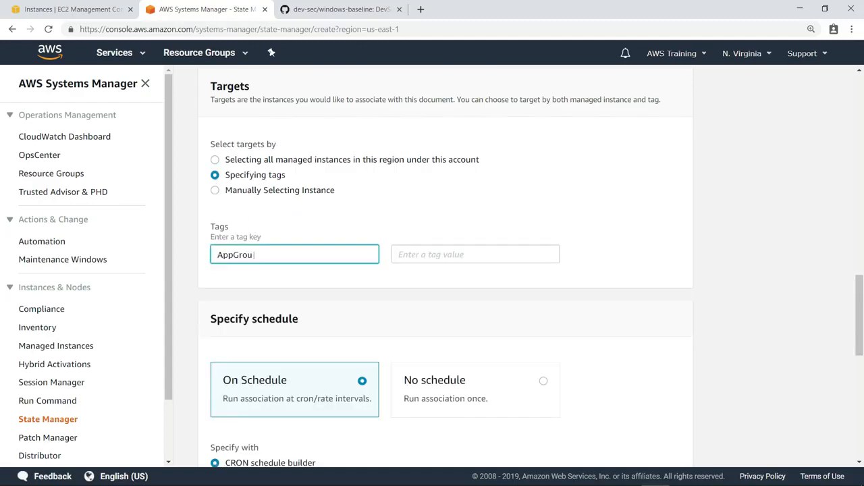
pyautogui.press('Tab')
pyautogui.write('SampleApp')
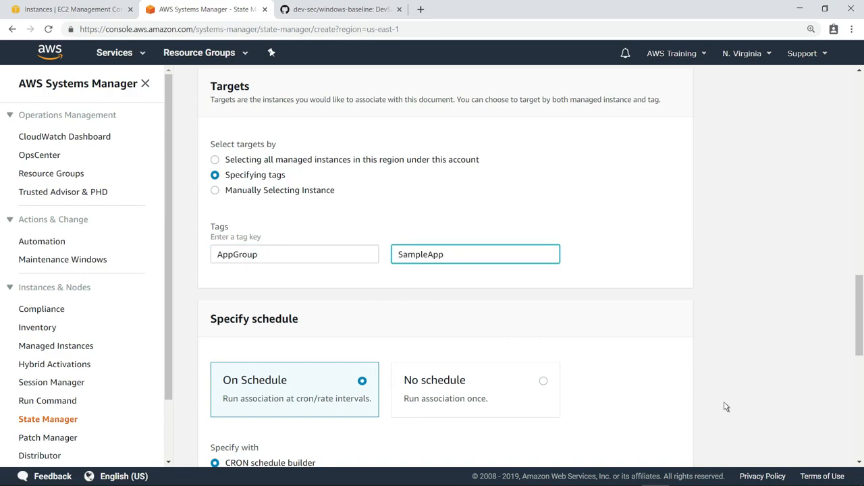
pyautogui.scroll(-4, 855, 378)
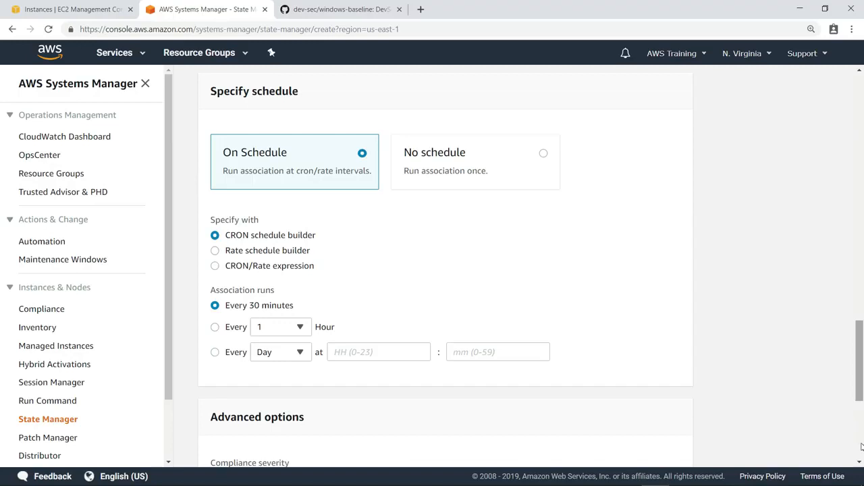
pyautogui.scroll(-5, 861, 446)
pyautogui.scroll(-3, 861, 446)
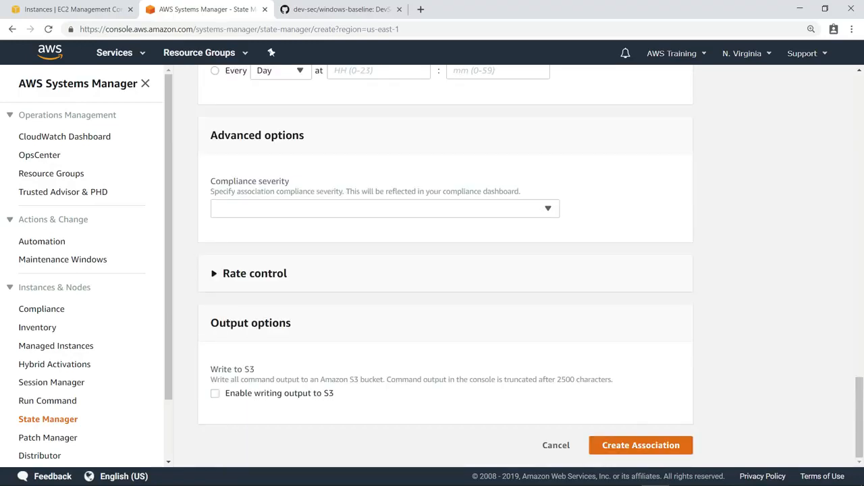
# Set the compliance severity to High
pyautogui.click(551, 210)
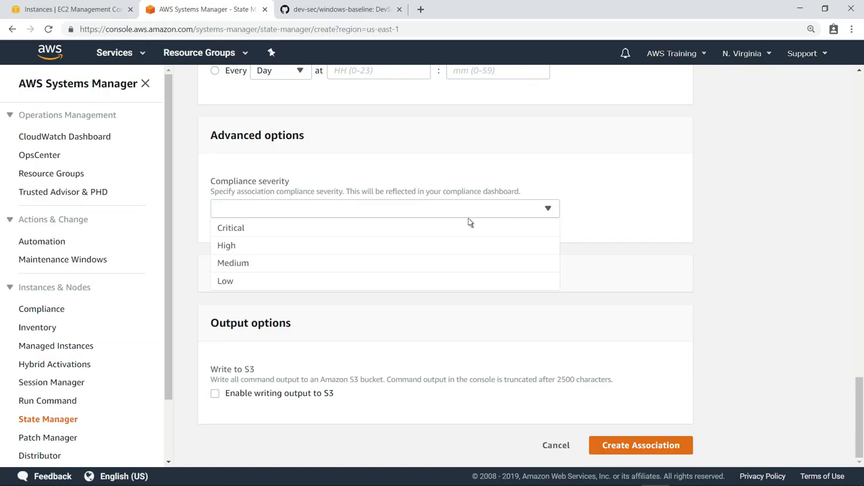
pyautogui.click(238, 246)
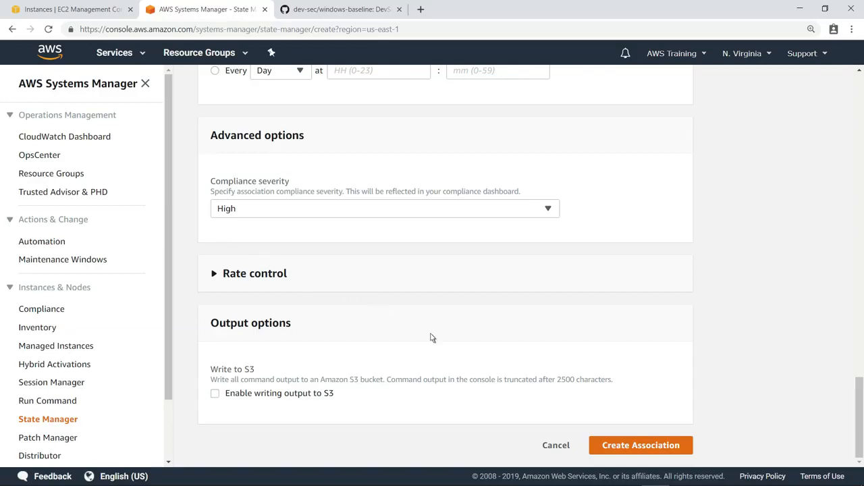
# Create the InSpecPolicyForWindows association and review the instances it covers under Resources
pyautogui.click(684, 449)
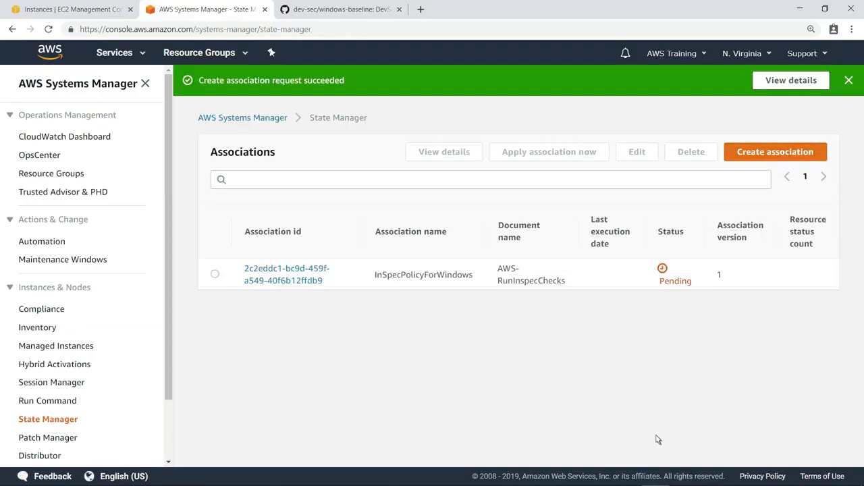
pyautogui.click(317, 280)
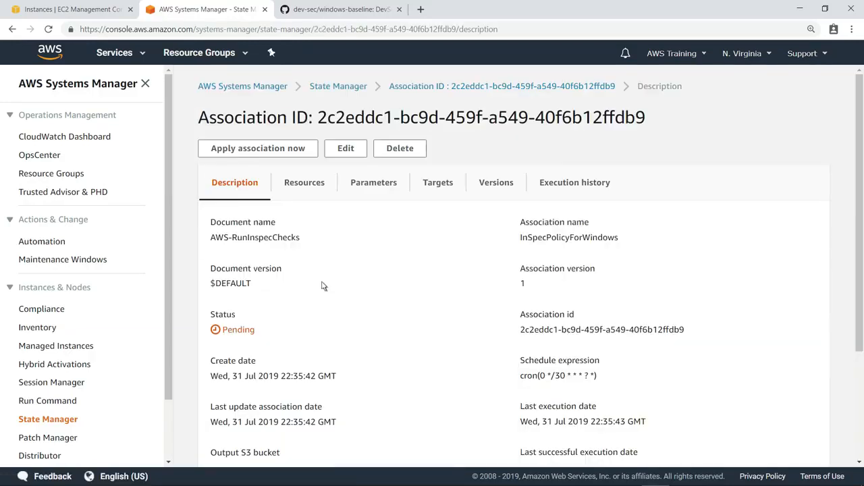
pyautogui.click(311, 184)
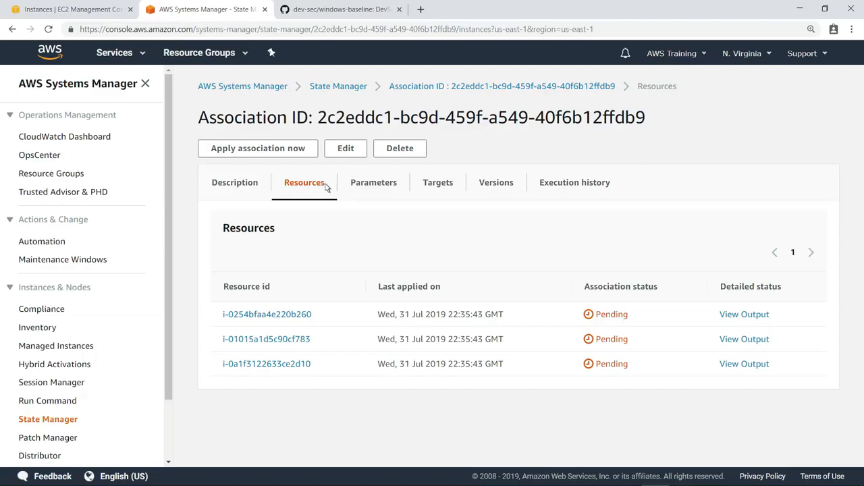
# Apply the association now, confirm, and view its execution history showing Success on 3 resources
pyautogui.click(308, 152)
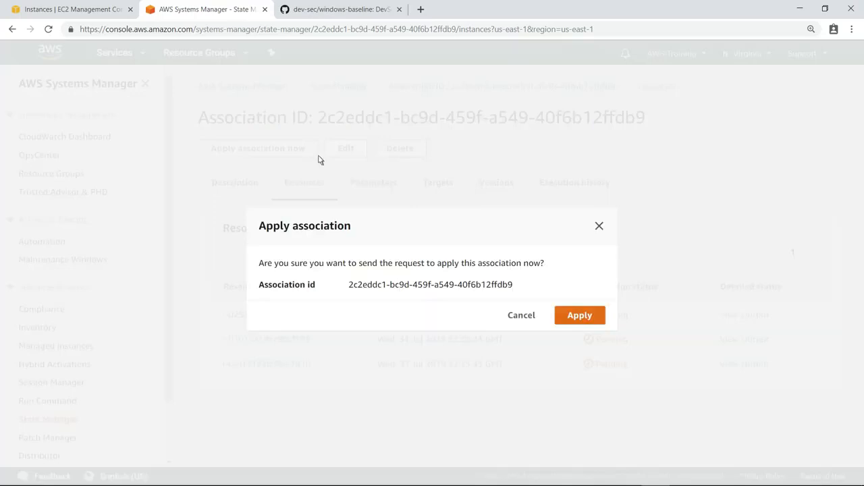
pyautogui.click(580, 316)
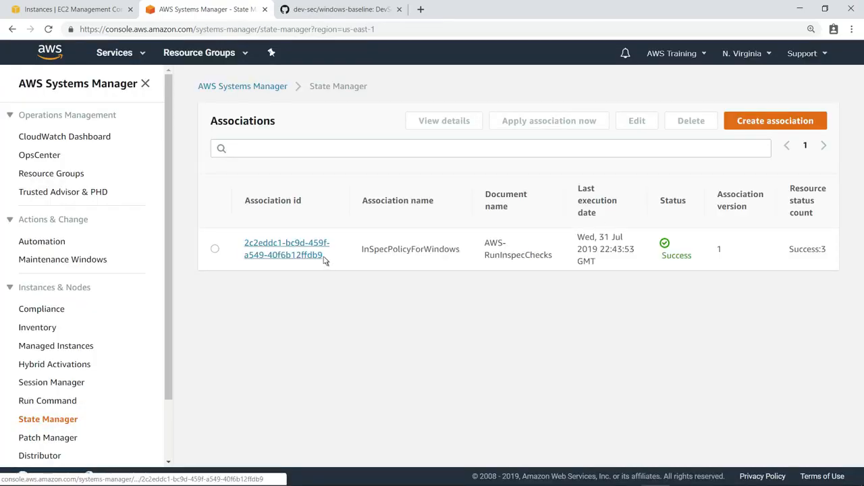
pyautogui.click(287, 255)
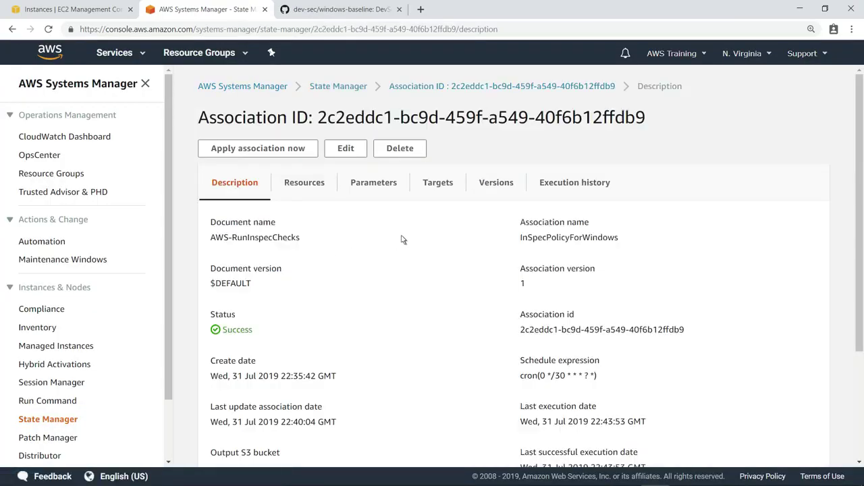
pyautogui.click(587, 188)
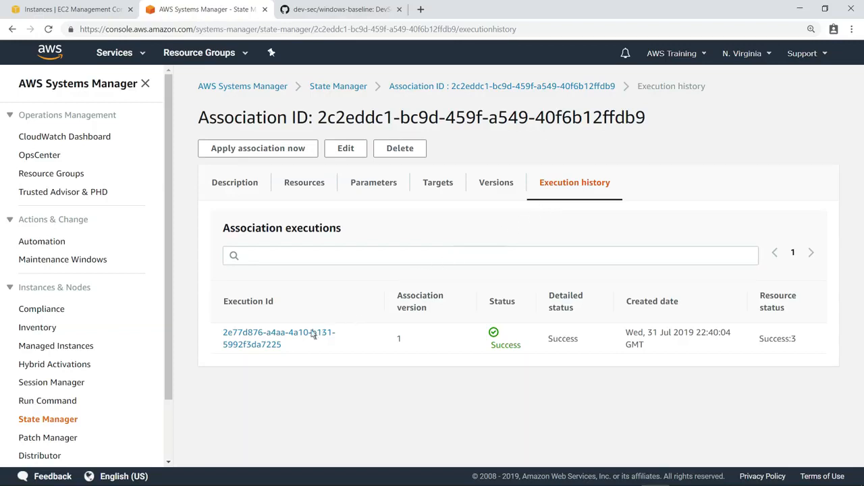
# Review the successful execution's output for instance i-0a1f3122633ce2d10, then go to the Compliance dashboard
pyautogui.click(282, 345)
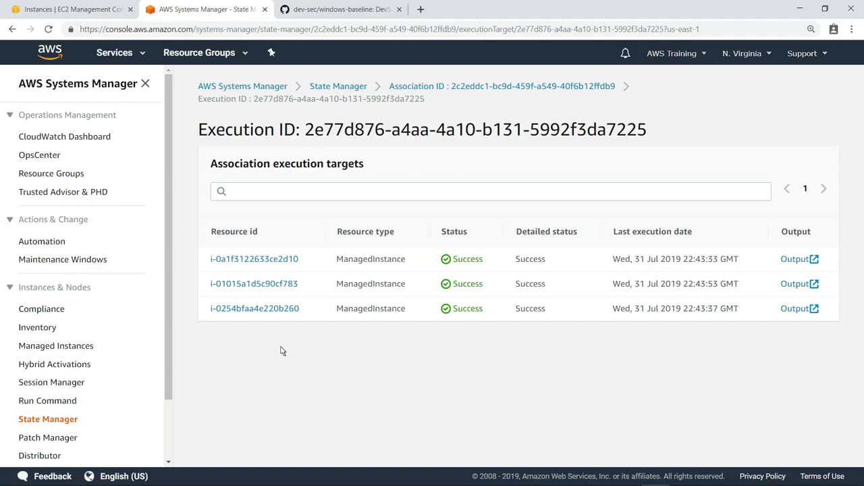
pyautogui.click(800, 258)
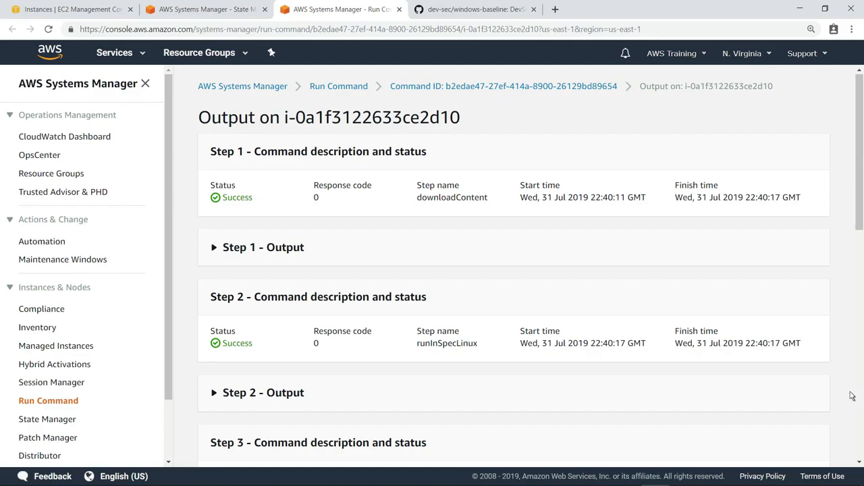
pyautogui.scroll(-1, 863, 442)
pyautogui.scroll(-5, 514, 270)
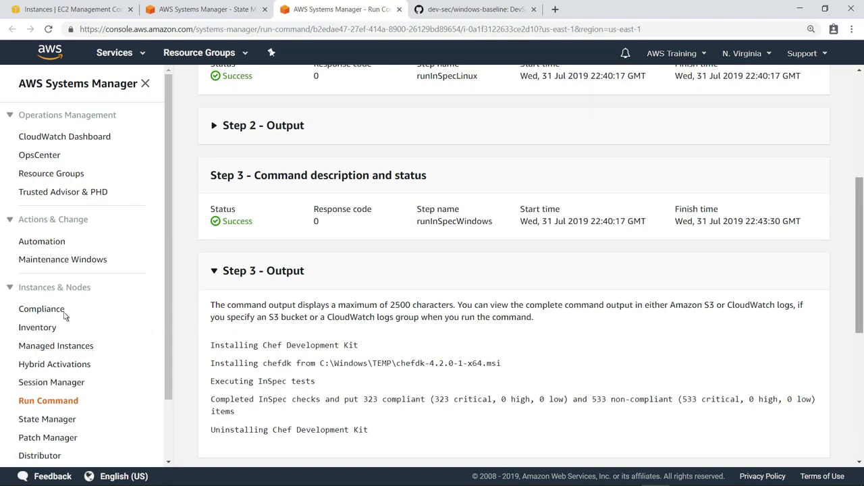
pyautogui.click(41, 308)
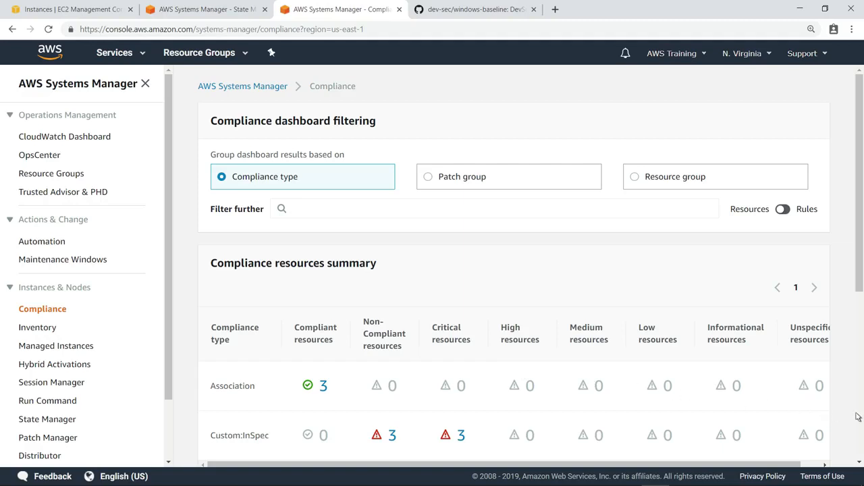
pyautogui.scroll(-5, 513, 338)
pyautogui.scroll(-5, 513, 337)
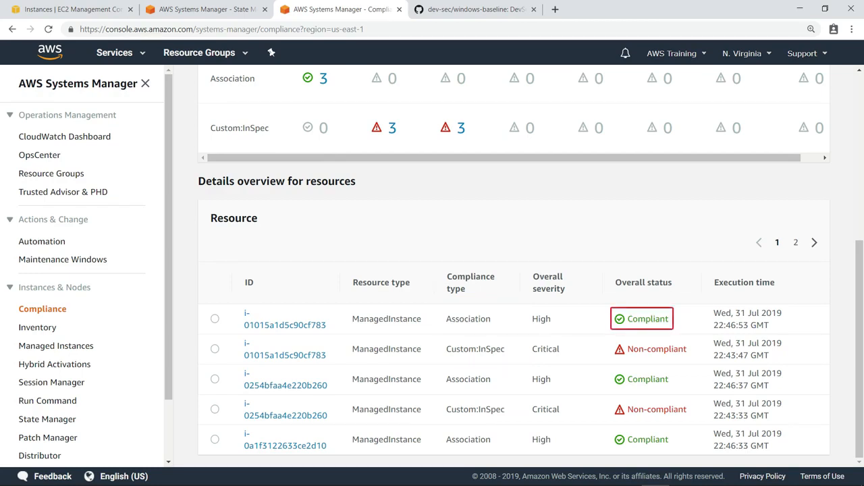
pyautogui.click(285, 325)
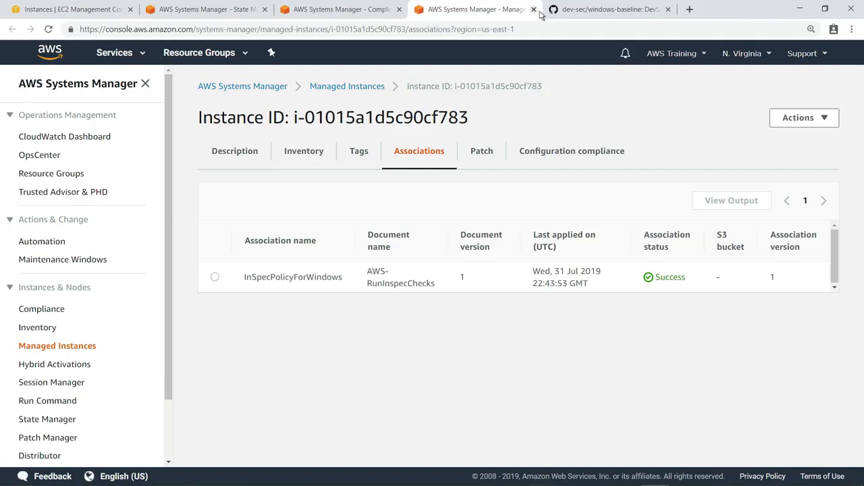
pyautogui.click(533, 9)
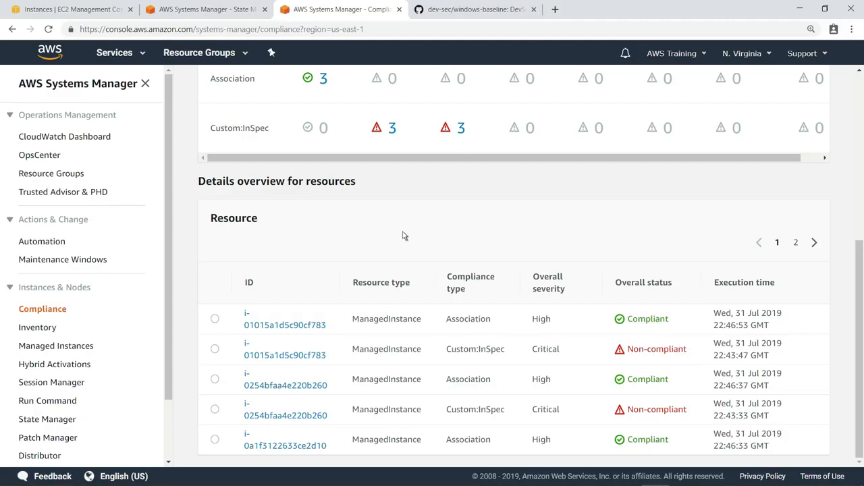
# View InSpec configuration compliance for i-01015a1d5c90cf783, listing password and lockout rules as Compliant or Non-Compliant
pyautogui.click(284, 355)
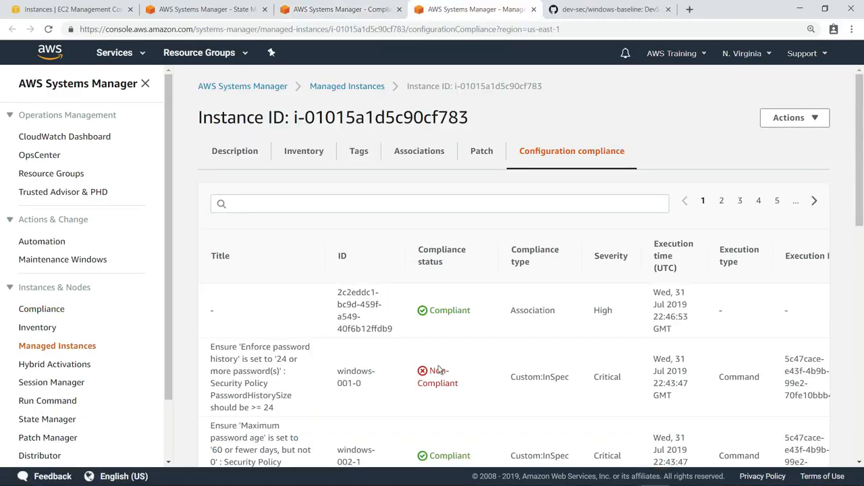
pyautogui.scroll(-5, 860, 399)
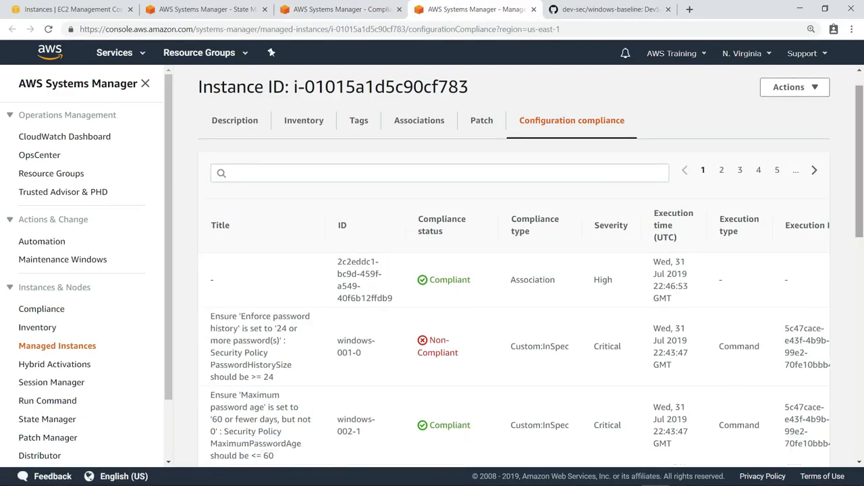
pyautogui.scroll(-5, 859, 399)
pyautogui.scroll(-2, 514, 270)
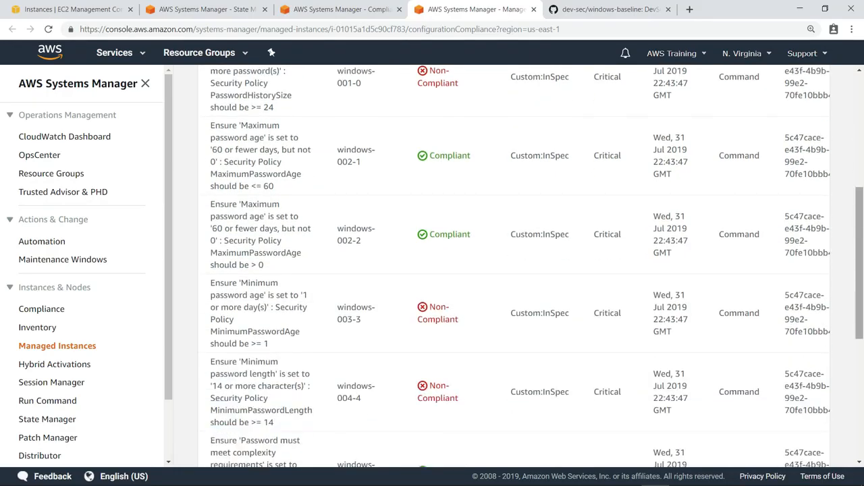
pyautogui.scroll(-2, 513, 270)
pyautogui.scroll(-2, 513, 271)
pyautogui.scroll(-2, 513, 270)
pyautogui.scroll(-2, 513, 270)
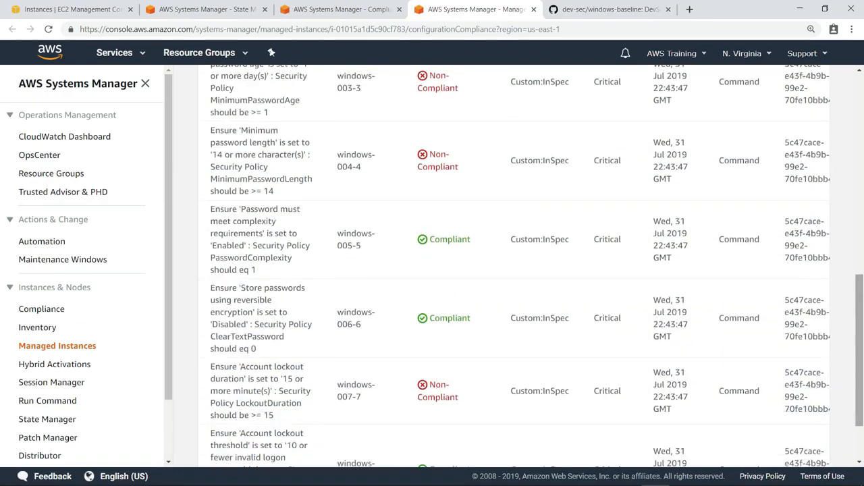
pyautogui.scroll(-2, 513, 270)
pyautogui.scroll(-1, 513, 270)
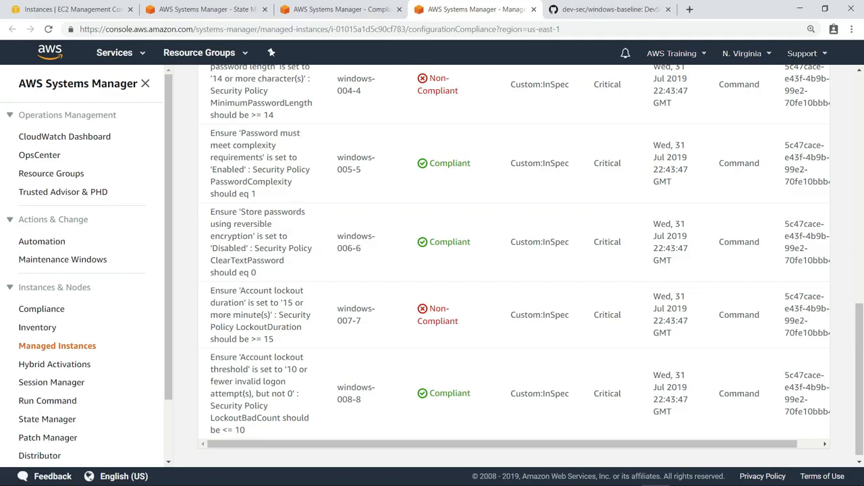